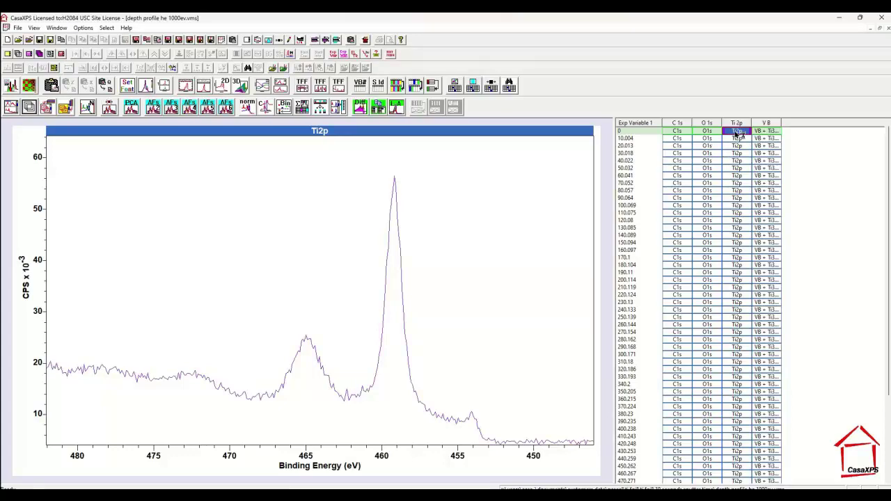
- Step three rows down the Ti 2p column to the spectrum at depth 390.235
key(Down)
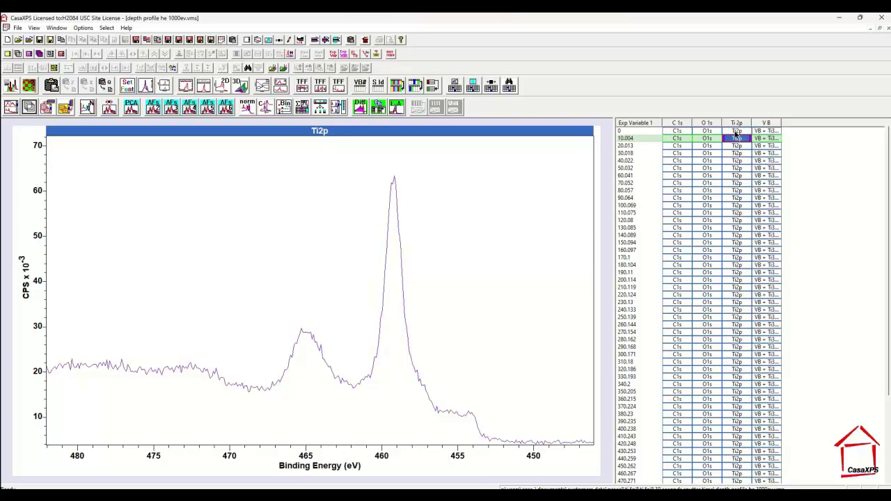
key(Down)
key(Down)
key(Down)
key(Down)
key(Down)
key(Down)
key(Down)
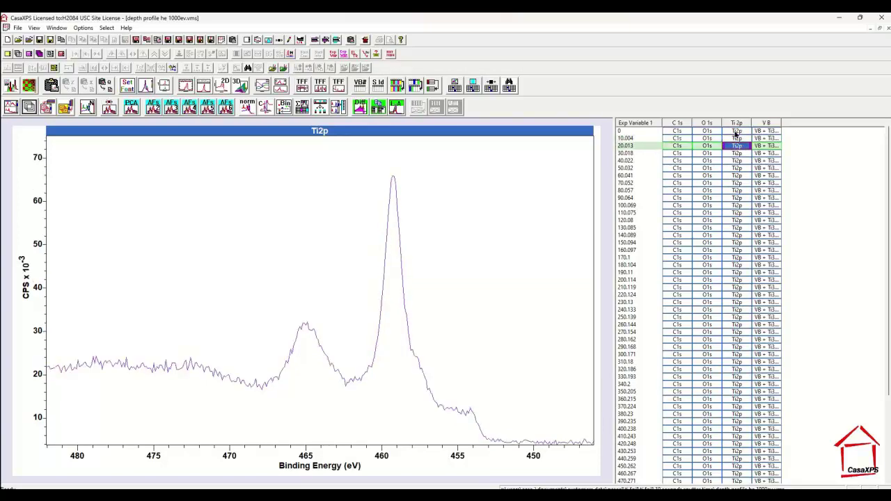
key(Down)
key(Down)
key(Down)
key(Down)
key(Down)
key(Down)
key(Down)
key(Down)
key(Down)
key(Down)
key(Down)
key(Down)
key(Down)
key(Down)
key(Down)
key(Down)
key(Down)
key(Down)
key(Down)
key(Down)
key(Down)
key(Down)
key(Down)
key(Down)
key(Down)
key(Down)
key(Down)
key(Down)
key(Down)
key(Down)
key(Down)
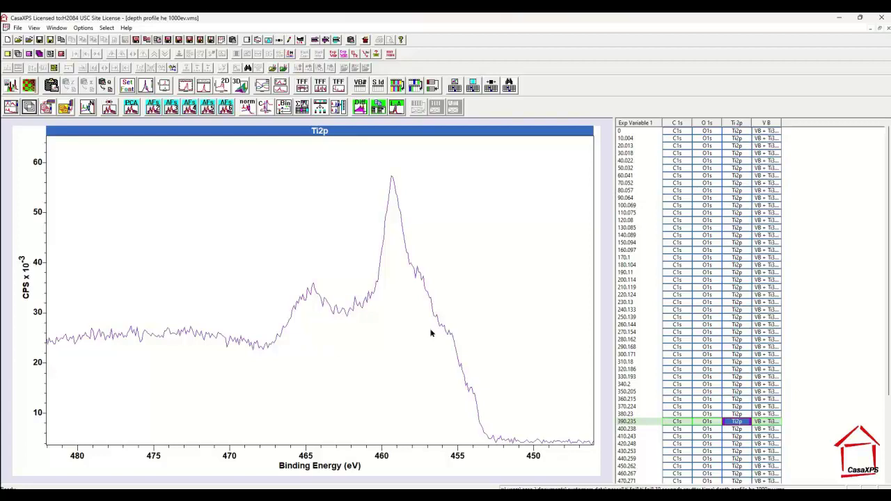
- Compare the O 1s and C 1s spectra at depth 390.235 and at shallower depths
key(Left)
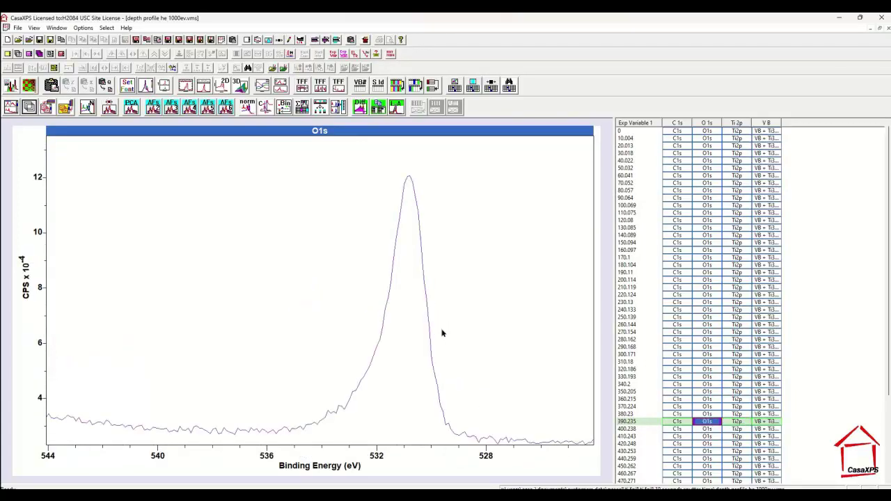
key(Left)
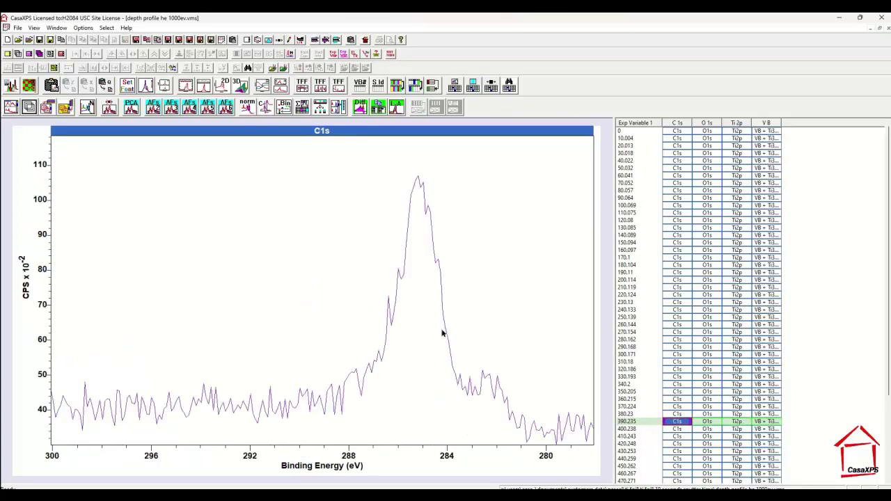
key(Up)
key(Up)
key(Up)
key(Up)
key(Up)
key(Up)
key(Up)
key(Up)
key(Up)
key(Up)
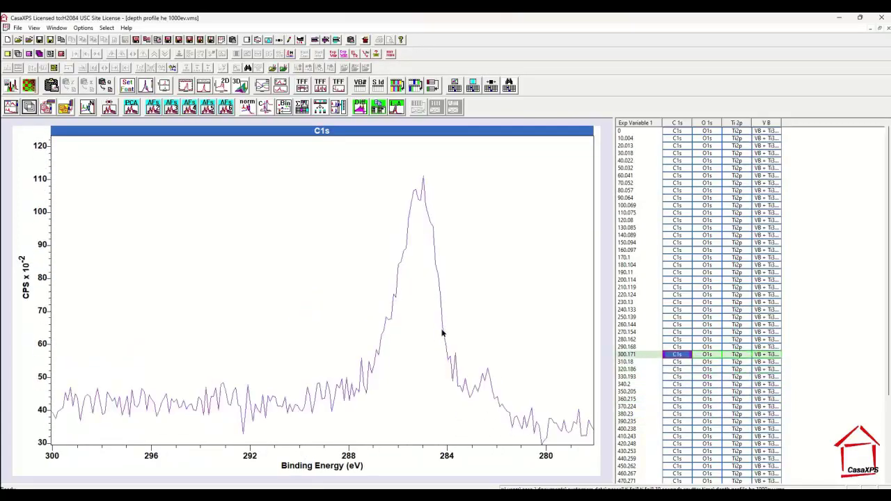
key(Up)
key(Right)
key(Up)
key(Up)
key(Up)
key(Up)
key(Up)
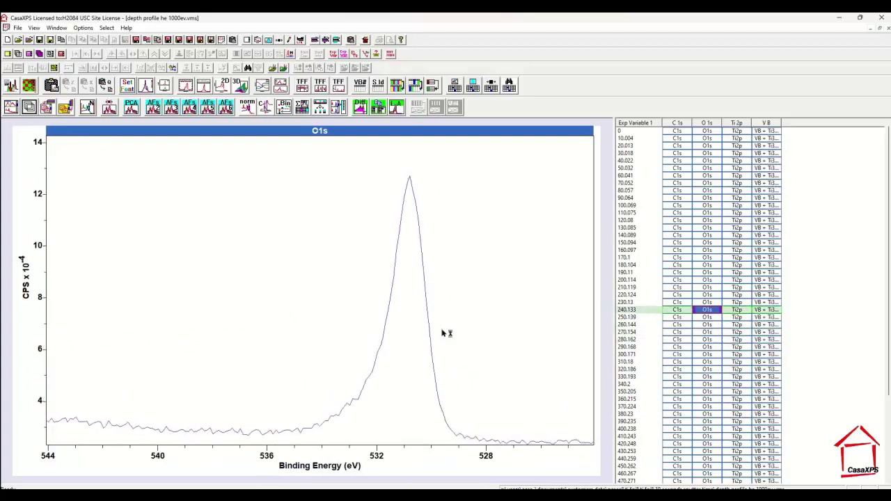
key(Up)
key(Up)
key(Up)
key(Up)
key(Up)
key(Up)
key(Up)
key(Up)
key(Up)
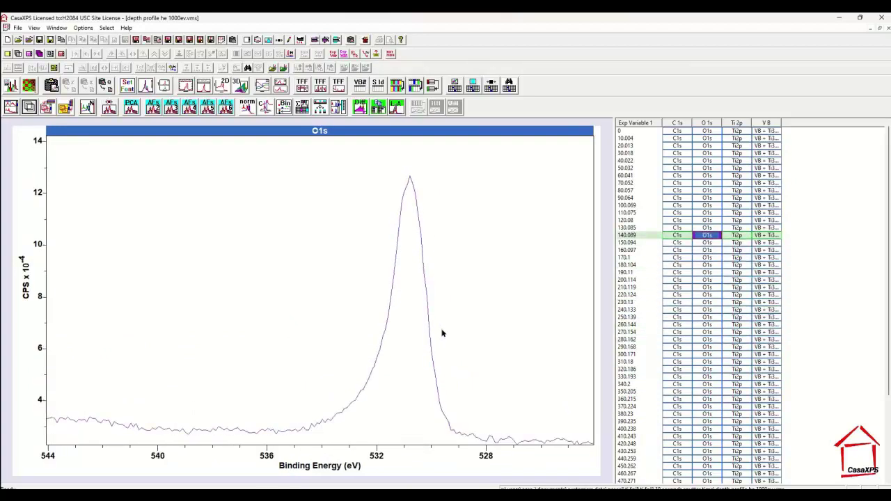
- Step back down through O 1s and C 1s near 270.154, ending on Ti 2p at 300.171
key(Down)
key(Down)
key(Down)
key(Down)
key(Down)
key(Down)
key(Down)
key(Down)
key(Down)
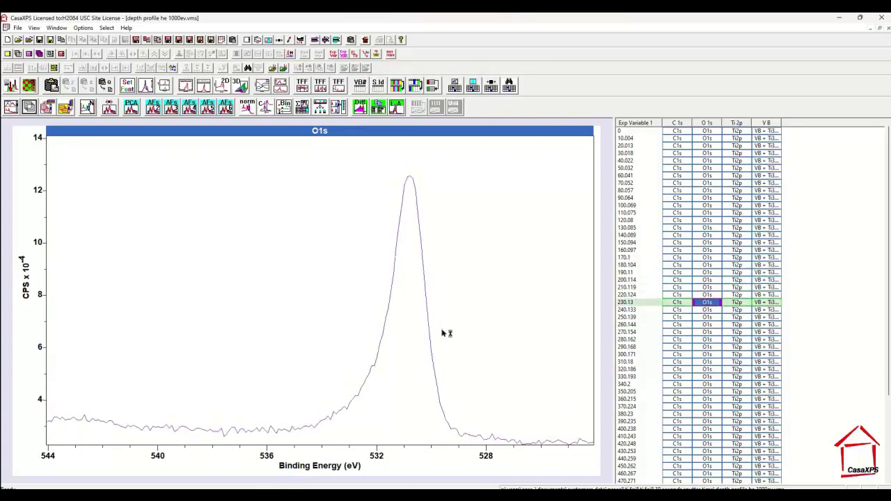
key(Left)
key(Down)
key(Down)
key(Down)
key(Down)
key(Down)
key(Down)
key(Down)
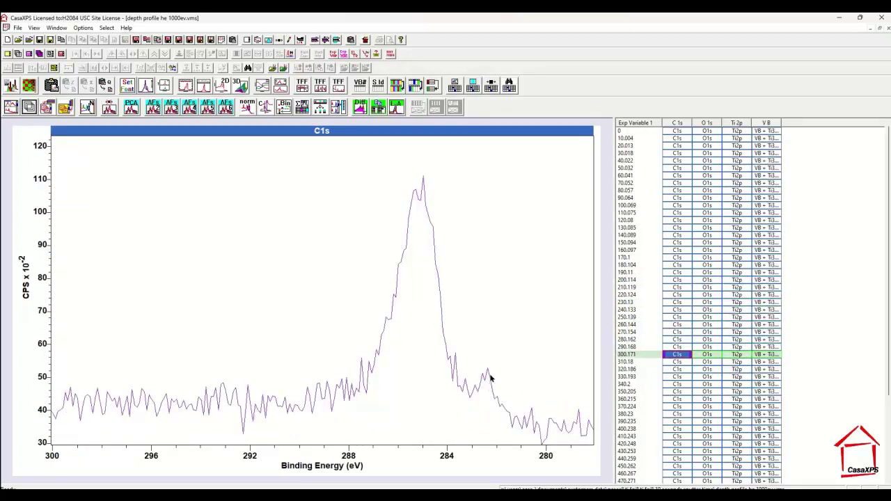
key(Right)
key(Right)
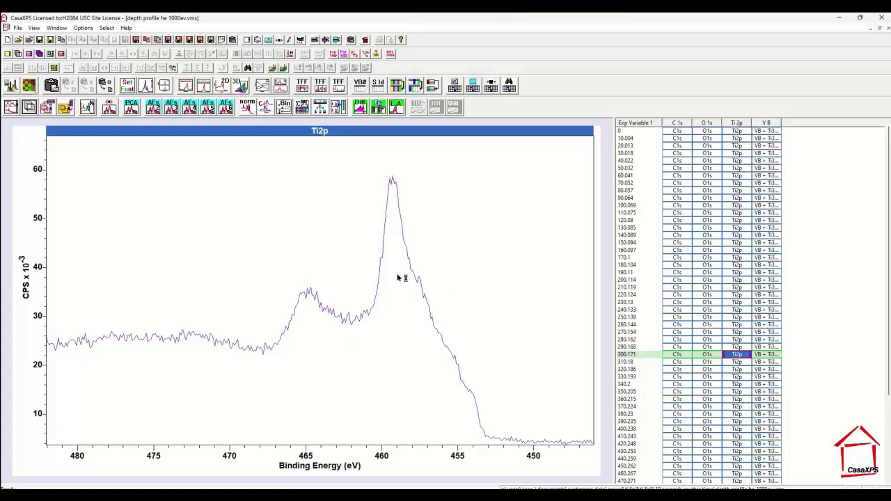
key(Down)
key(Down)
key(Down)
key(Down)
key(Down)
key(Down)
key(Down)
key(Down)
key(Down)
key(Down)
key(Down)
key(Down)
key(Down)
key(Down)
key(Down)
key(Down)
key(Down)
key(Up)
key(Up)
key(Up)
key(Up)
key(Up)
key(Up)
key(Up)
key(Up)
key(Up)
key(Up)
key(Up)
key(Up)
key(Up)
key(Up)
key(Up)
key(Up)
key(Up)
- Select the C 1s, O 1s and Ti 2p spectra in row 300.171 and overlay them
click(713, 357)
click(681, 356)
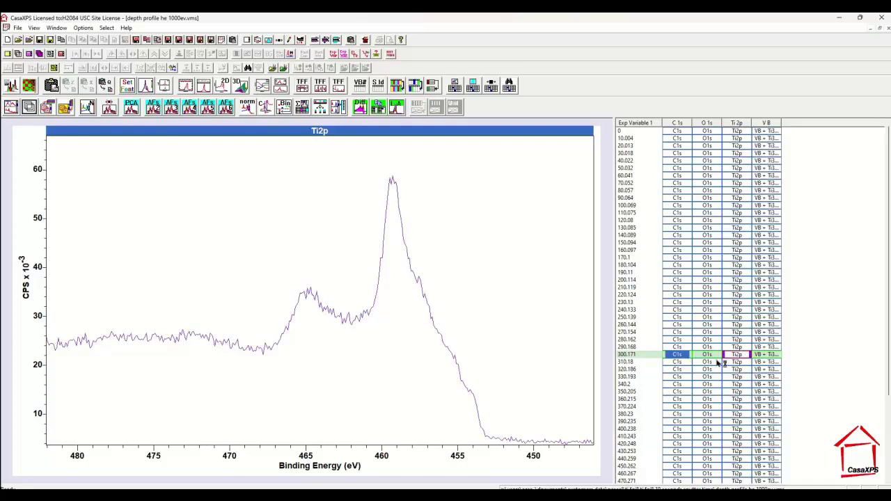
shift+click(705, 359)
shift+click(738, 358)
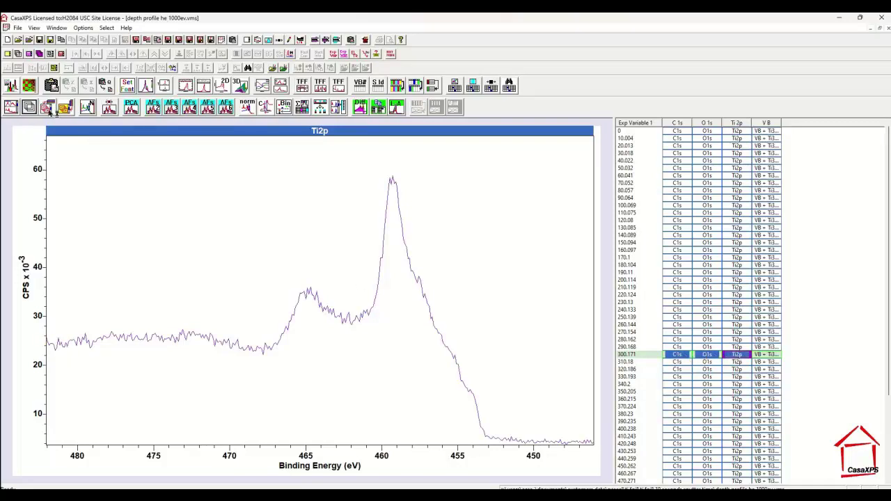
click(48, 110)
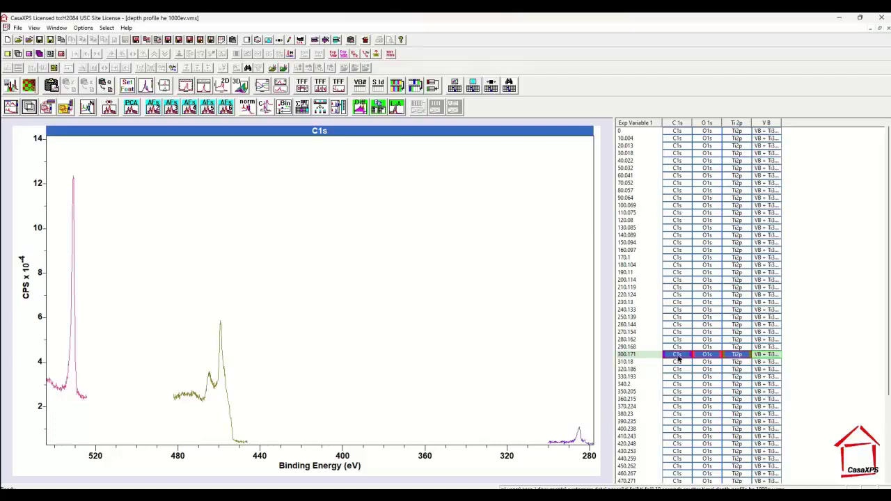
mouse_move(679, 358)
mouse_down()
mouse_move(737, 360)
mouse_move(684, 358)
mouse_up()
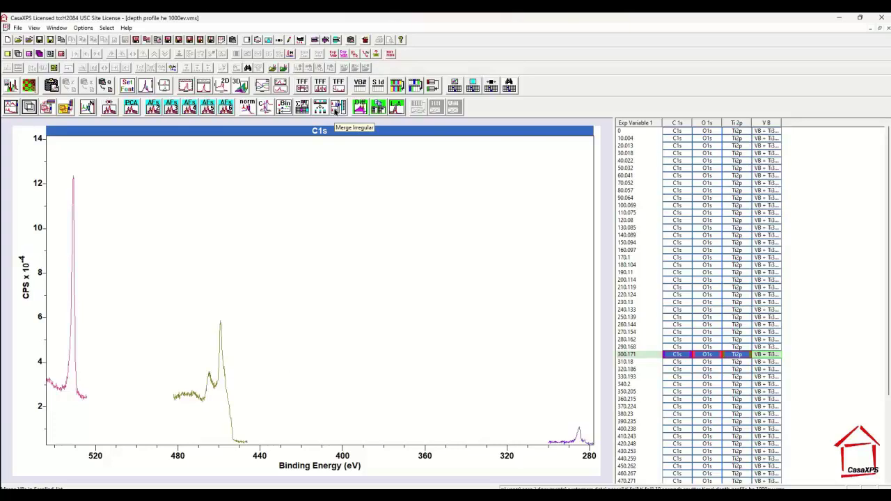
- Merge the overlaid depth-300.171 spectra with Merge Irregular, answering Yes
click(335, 110)
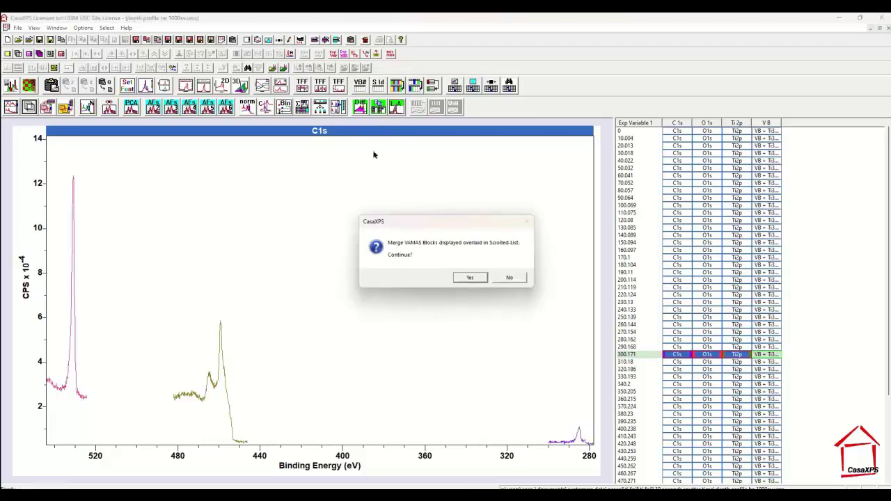
click(468, 278)
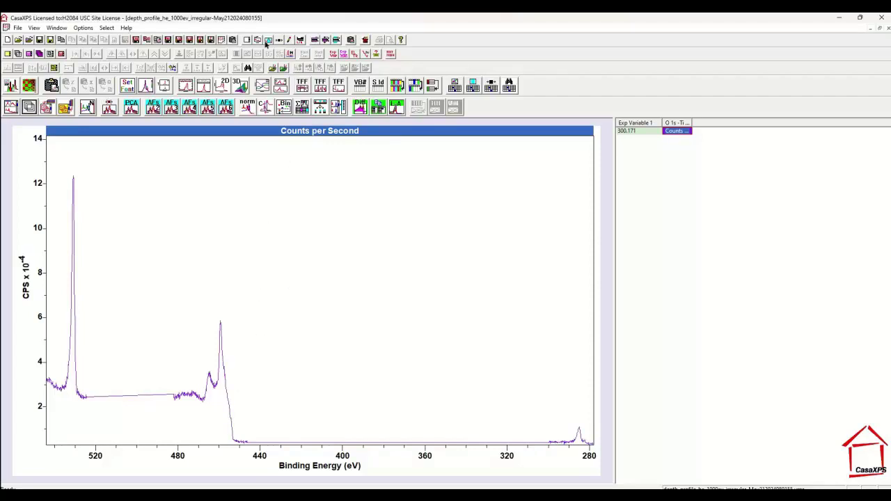
- Open Quantification Parameters and Element Library, move both aside, and mark the peak near 459.2 eV
click(267, 41)
drag(387, 123, 708, 193)
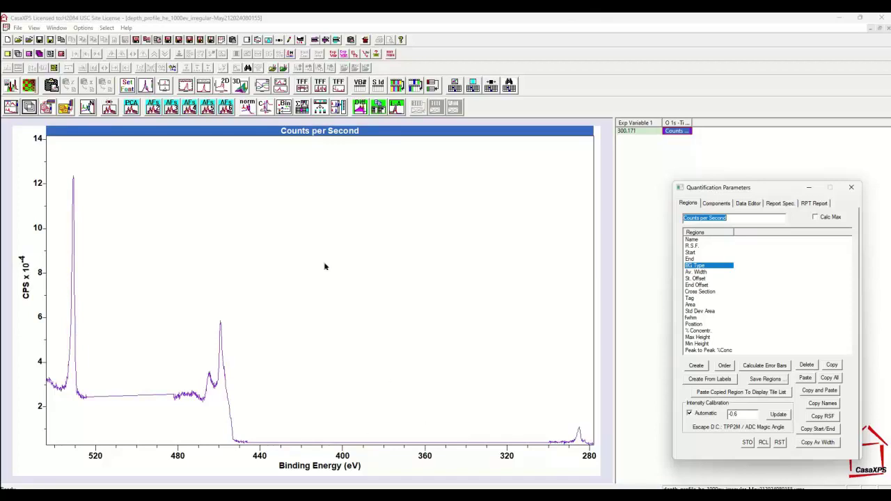
click(378, 107)
drag(393, 135, 686, 241)
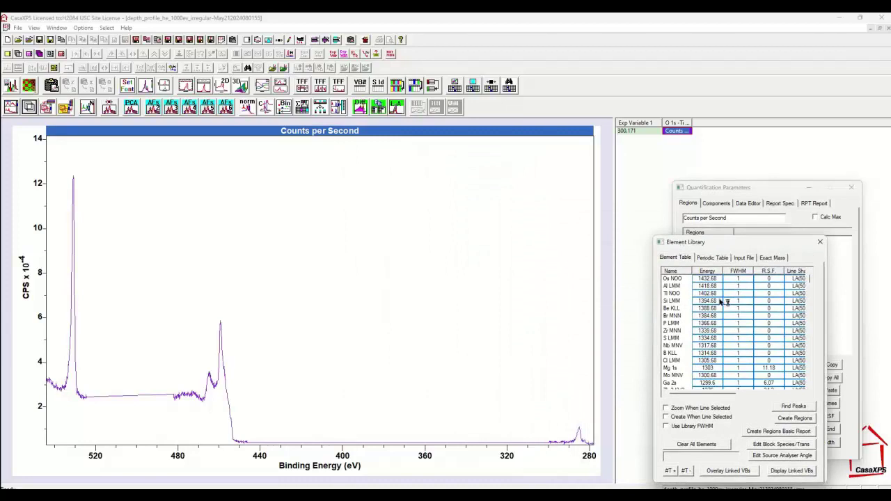
click(221, 360)
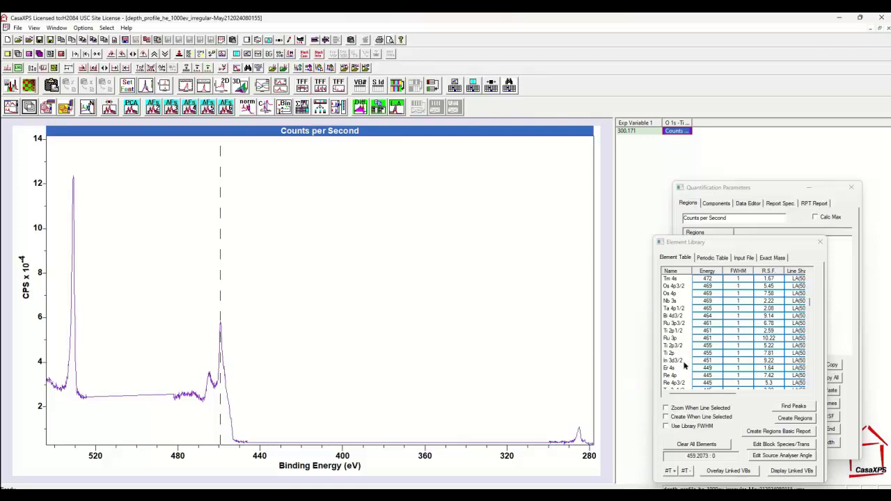
- Enable 'Zoom When Line Selected' and 'Create When Line Selected' in the Element Library, then rearrange windows
click(666, 408)
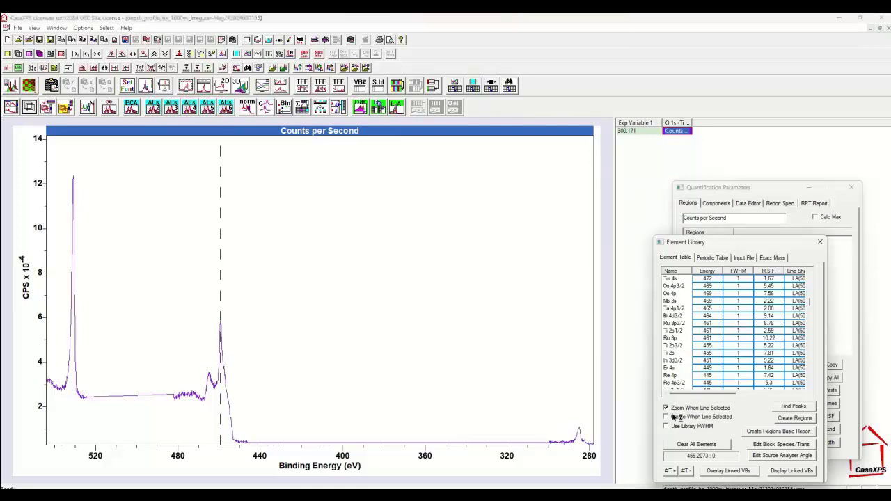
click(668, 418)
drag(727, 190, 741, 135)
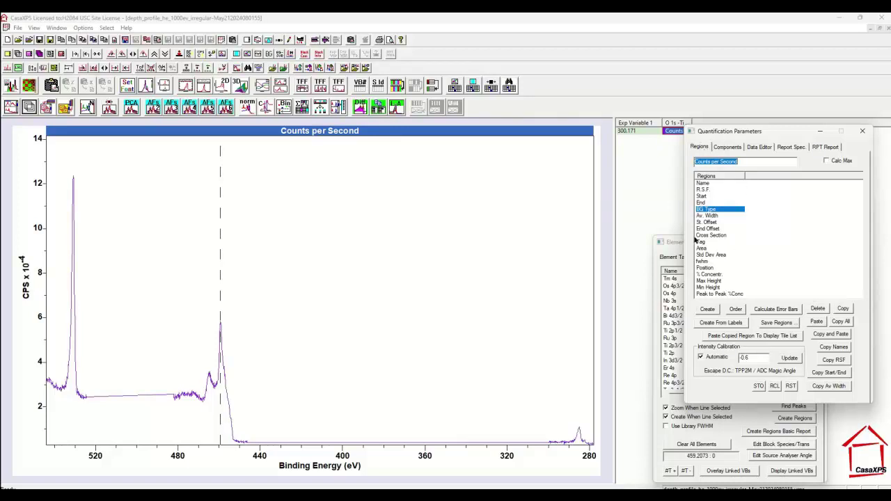
click(672, 242)
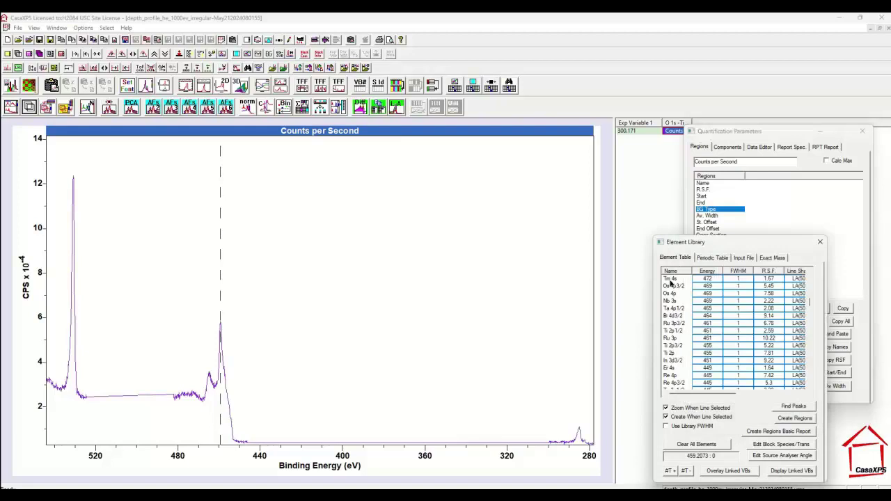
click(222, 361)
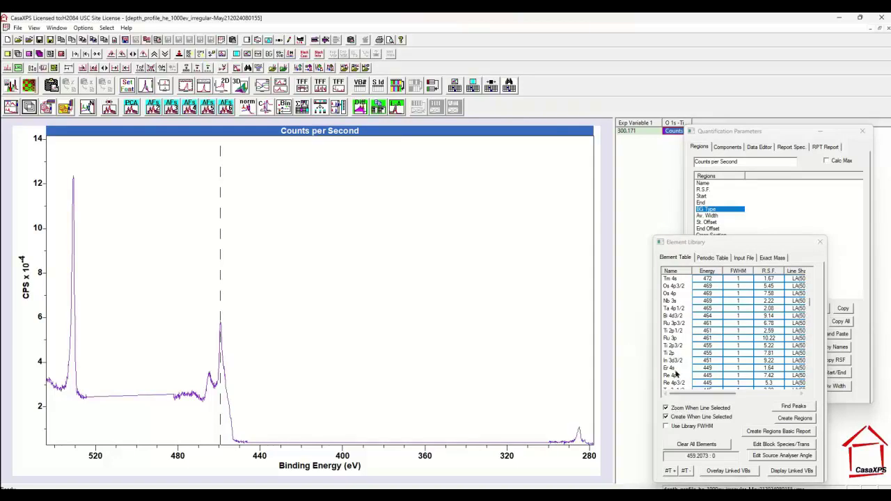
- Create the Ti 2p region and trim it to about 468.7–451 eV
click(670, 354)
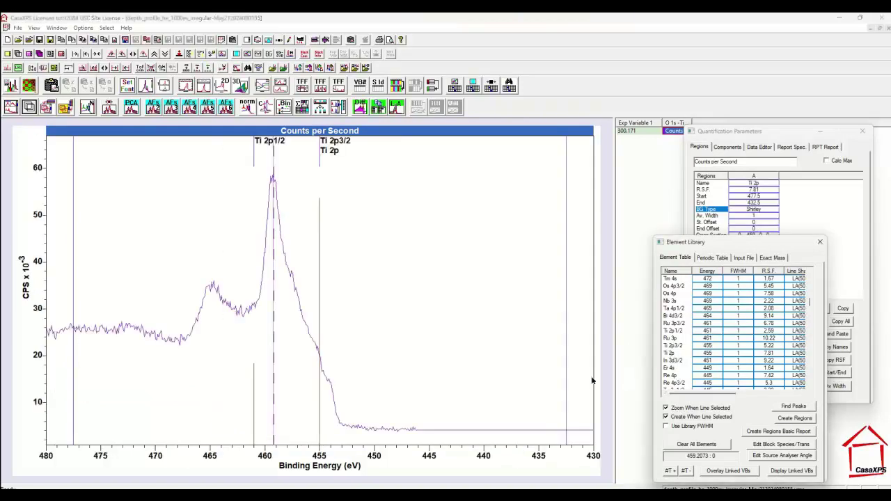
drag(80, 324, 169, 328)
drag(544, 362, 363, 334)
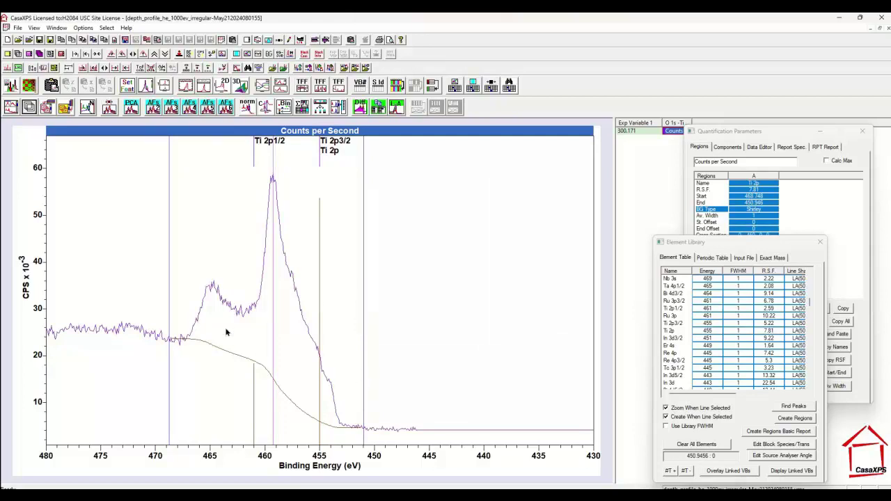
click(97, 54)
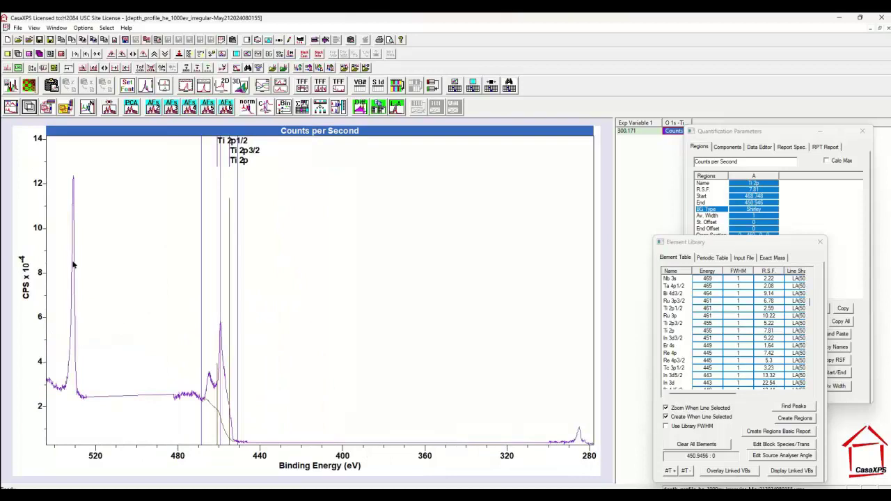
- Create the O 1s region and trim it to about 537.9–527 eV
key(o)
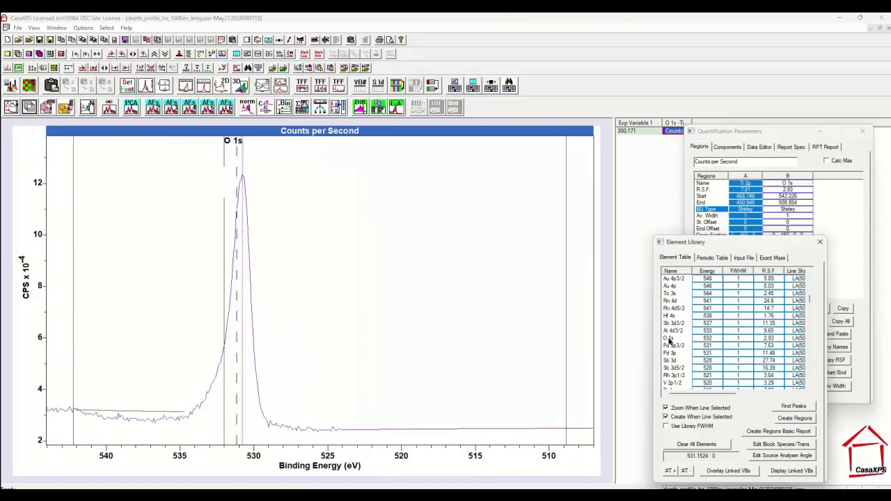
drag(96, 355, 136, 358)
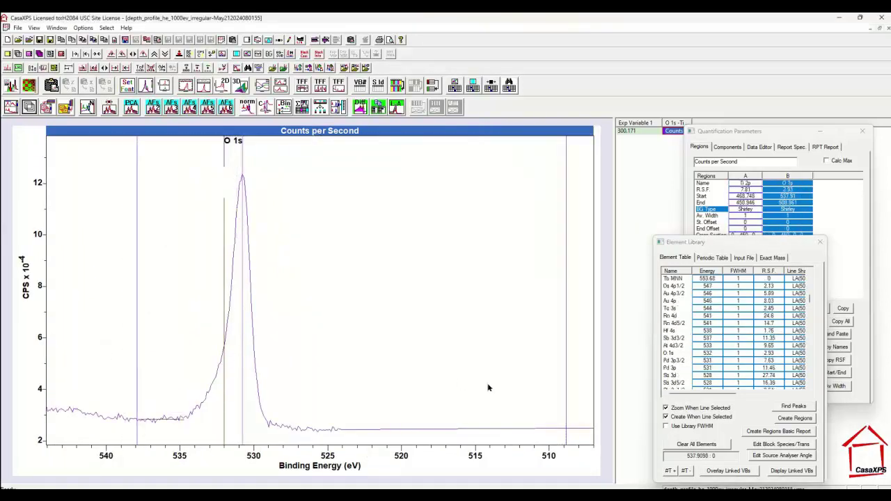
drag(565, 397, 298, 356)
click(125, 67)
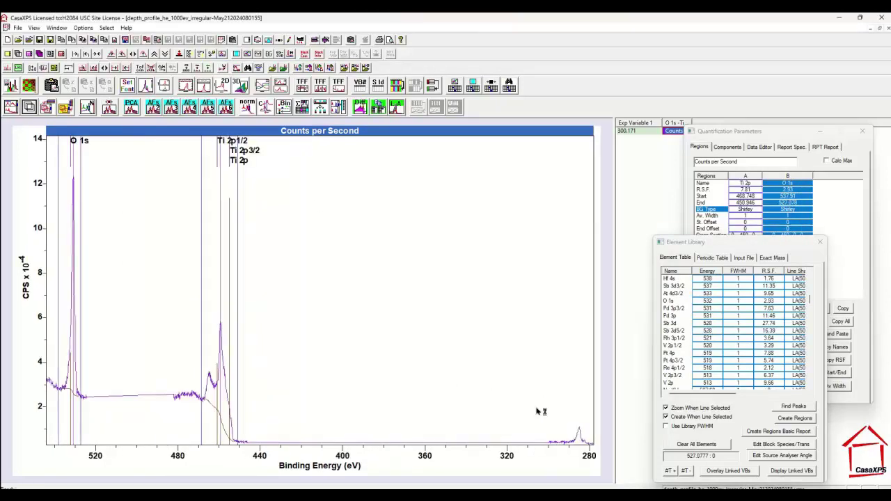
- Create the C 1s region, setting its start to about 291.4 eV and adjusting its end
click(582, 437)
click(668, 360)
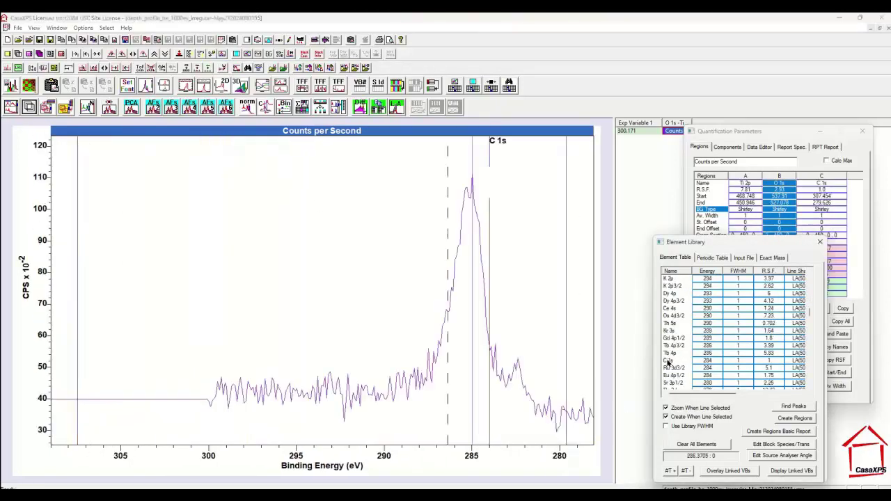
drag(175, 360, 334, 372)
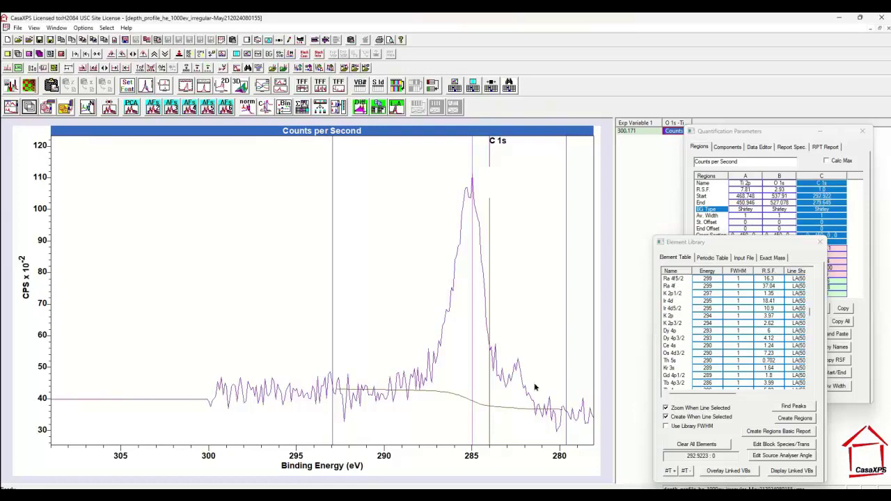
drag(562, 383, 571, 379)
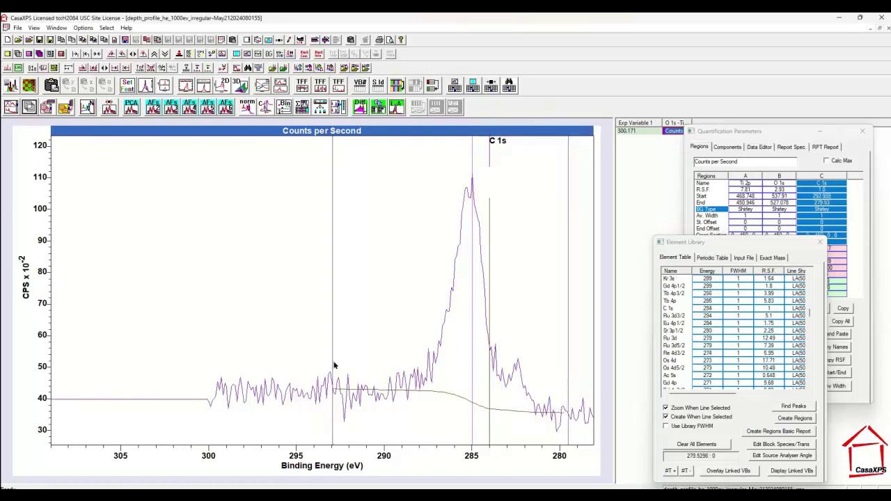
drag(334, 365, 361, 362)
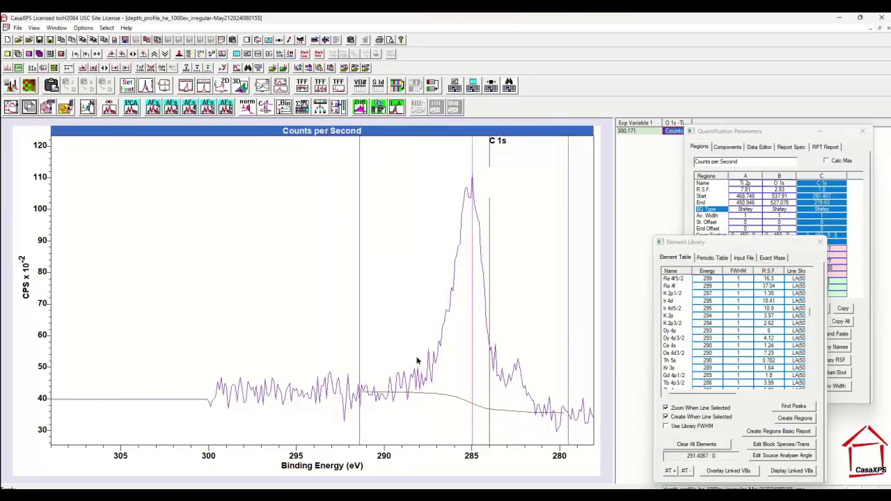
click(99, 54)
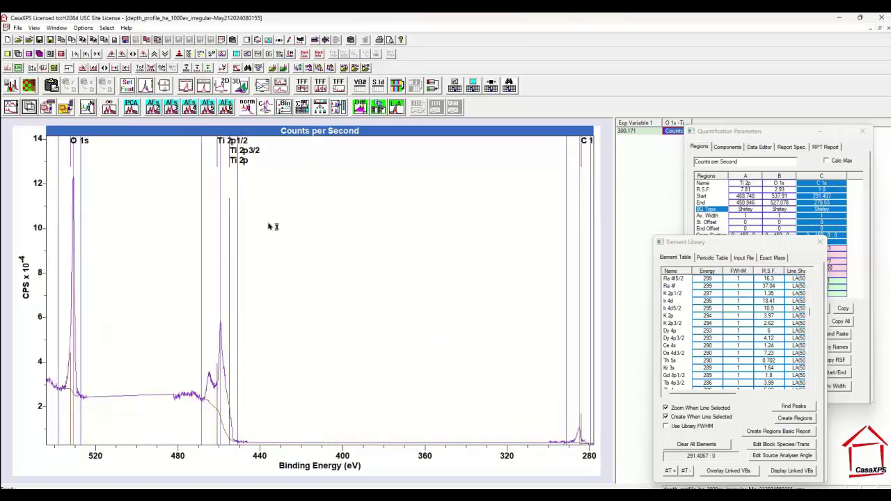
- Add a region table without area or position but with ratios: Ti 2p 26.99, O 1s 56.70, C 1s 16.31 At%
click(289, 40)
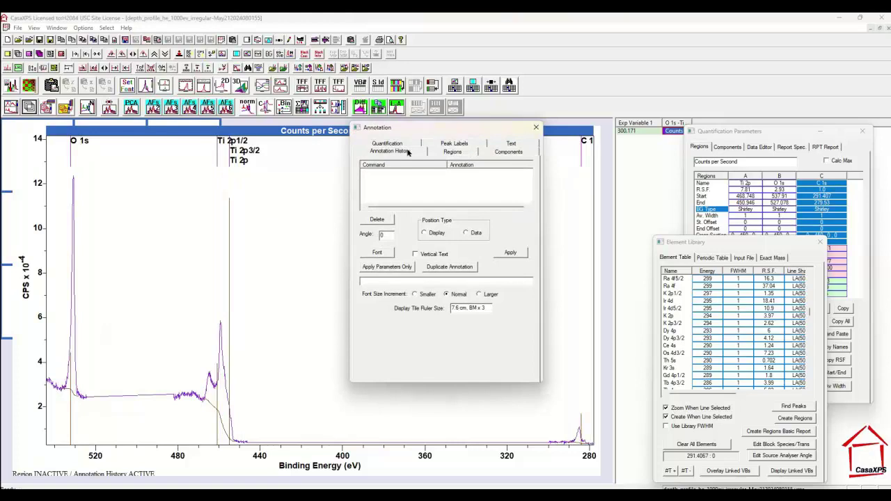
click(454, 153)
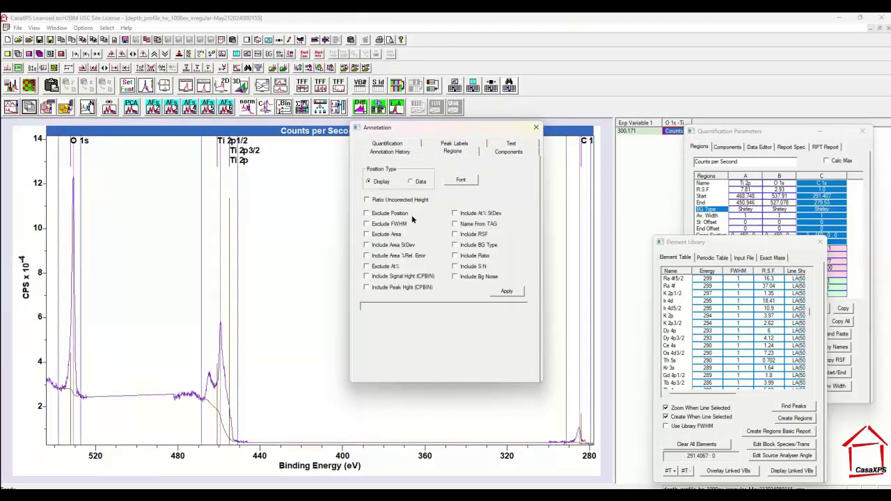
click(377, 236)
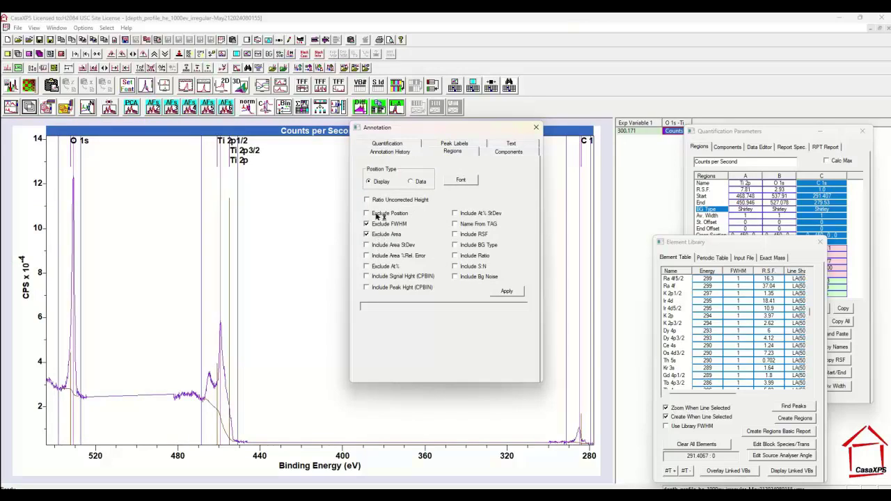
click(378, 215)
click(459, 257)
click(508, 292)
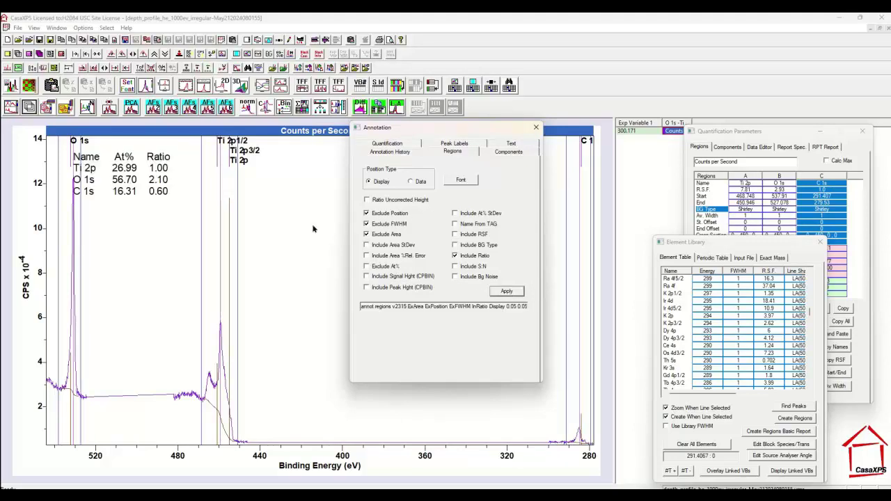